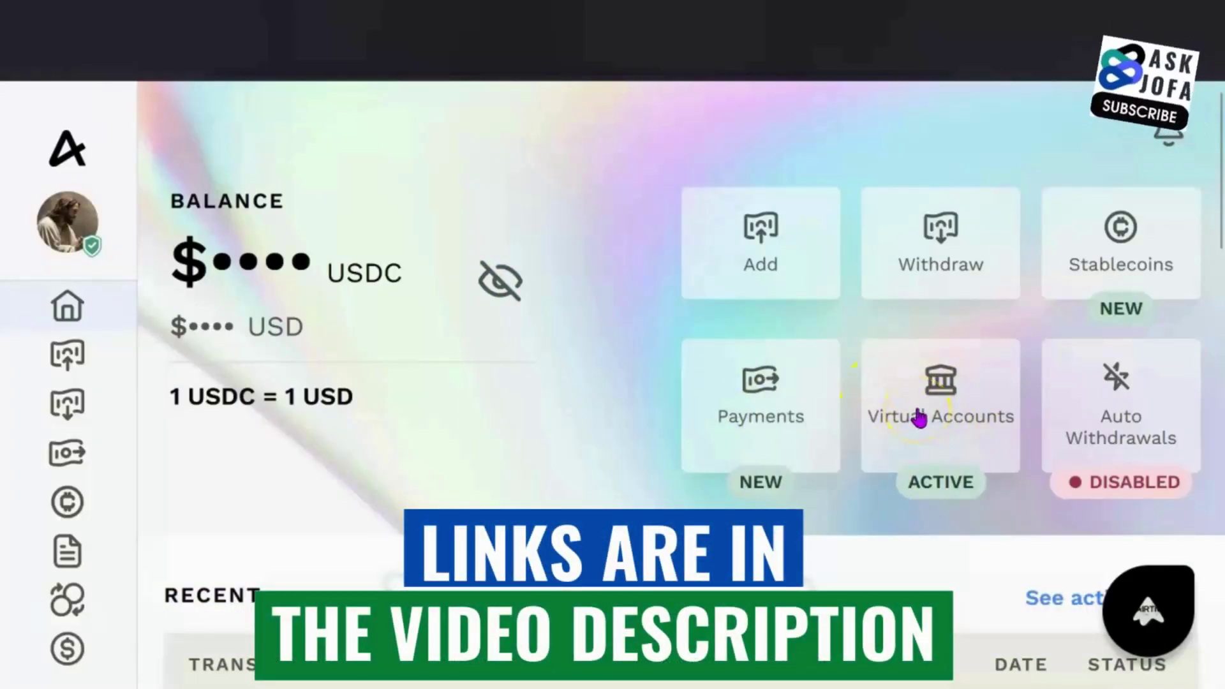
Open the virtual account's ACH details and copy the account info.
left_click(919, 418)
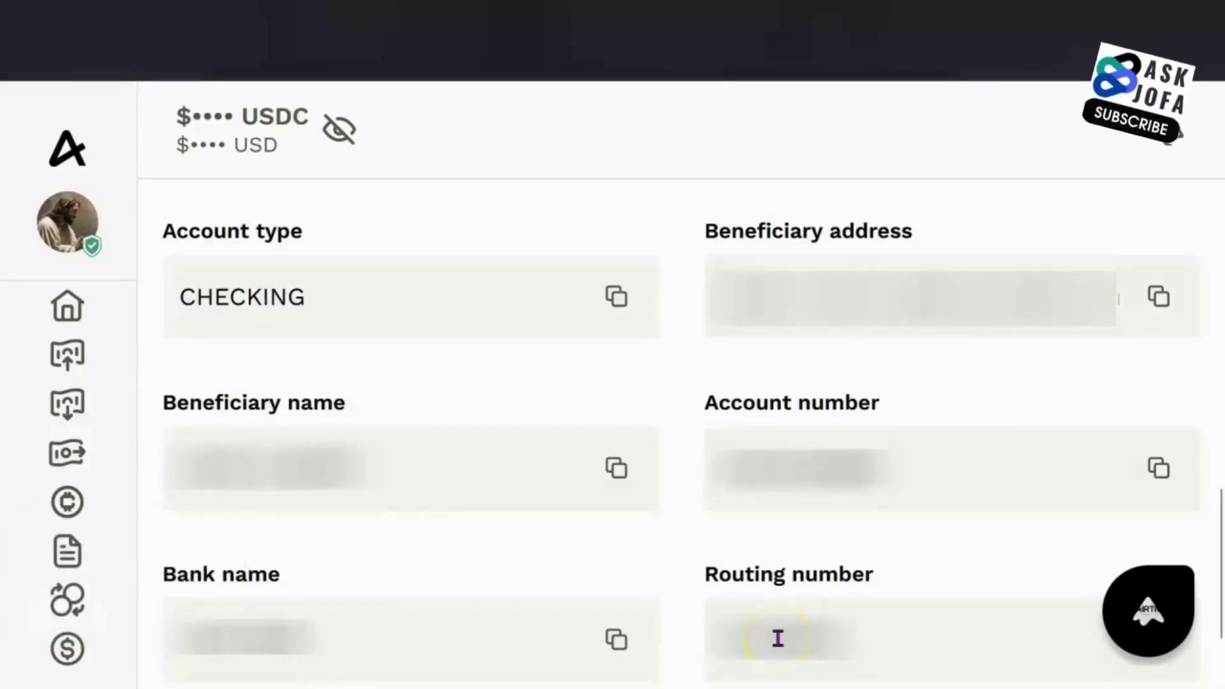
scroll(290, 313, "up", 5)
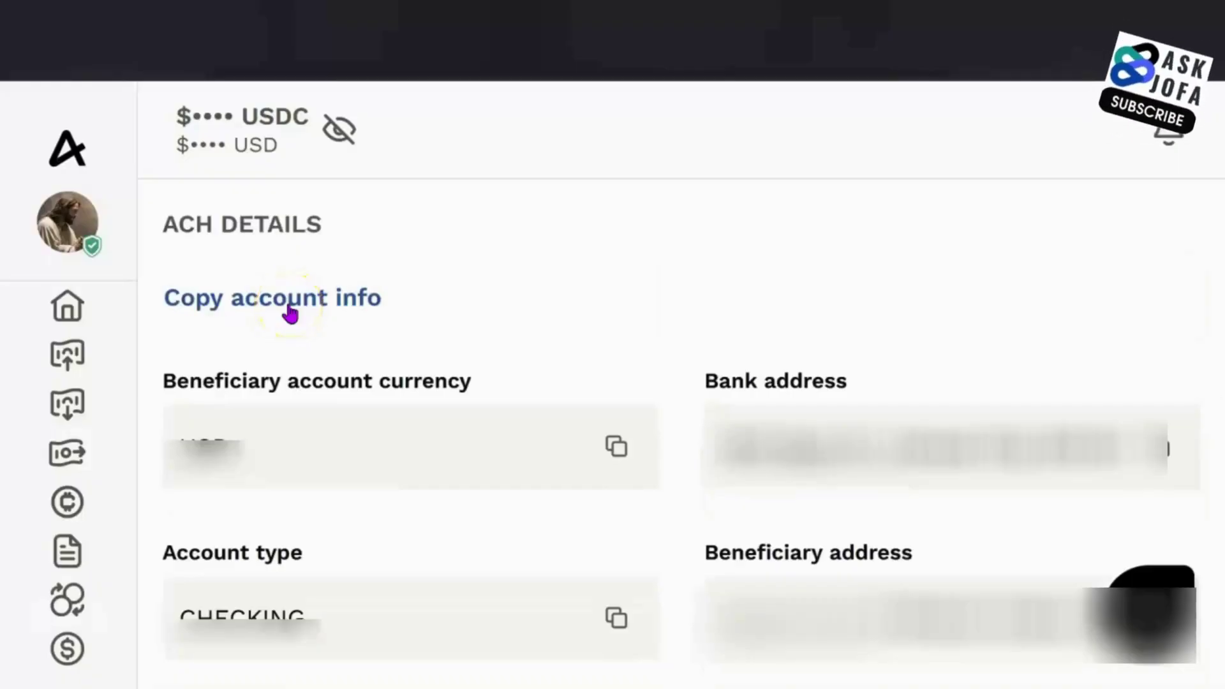
left_click(290, 313)
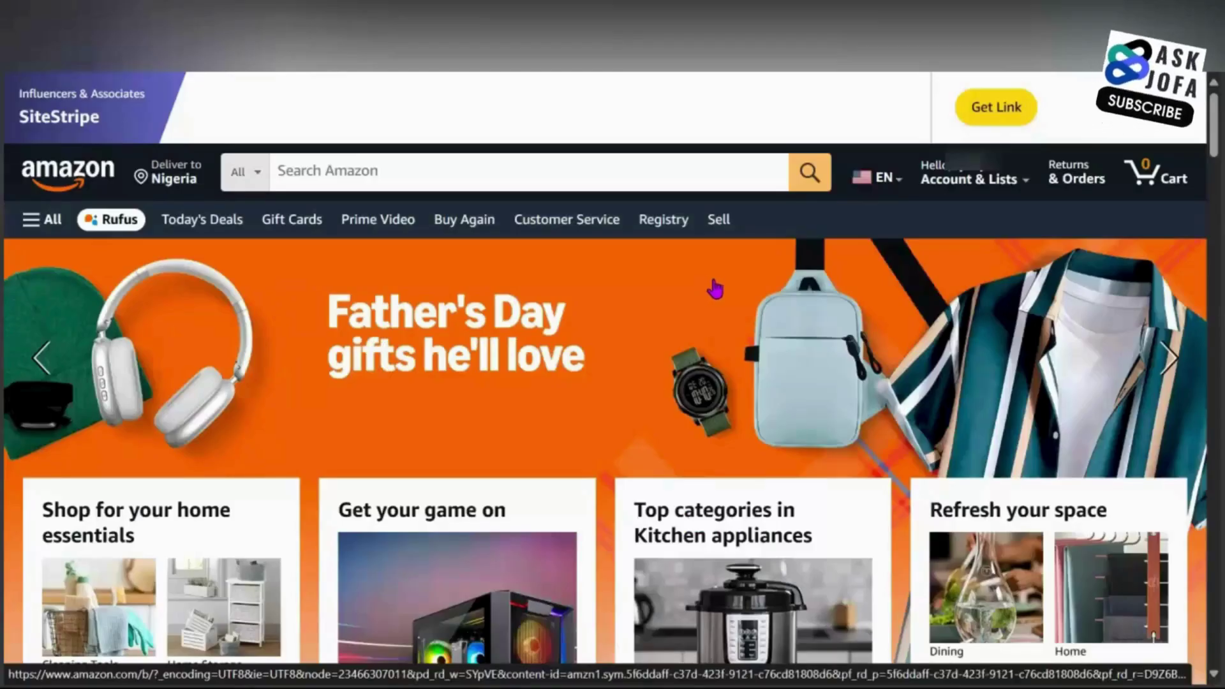
Switch to Amazon and open the Amazon Associates home page from SiteStripe.
left_click(721, 274)
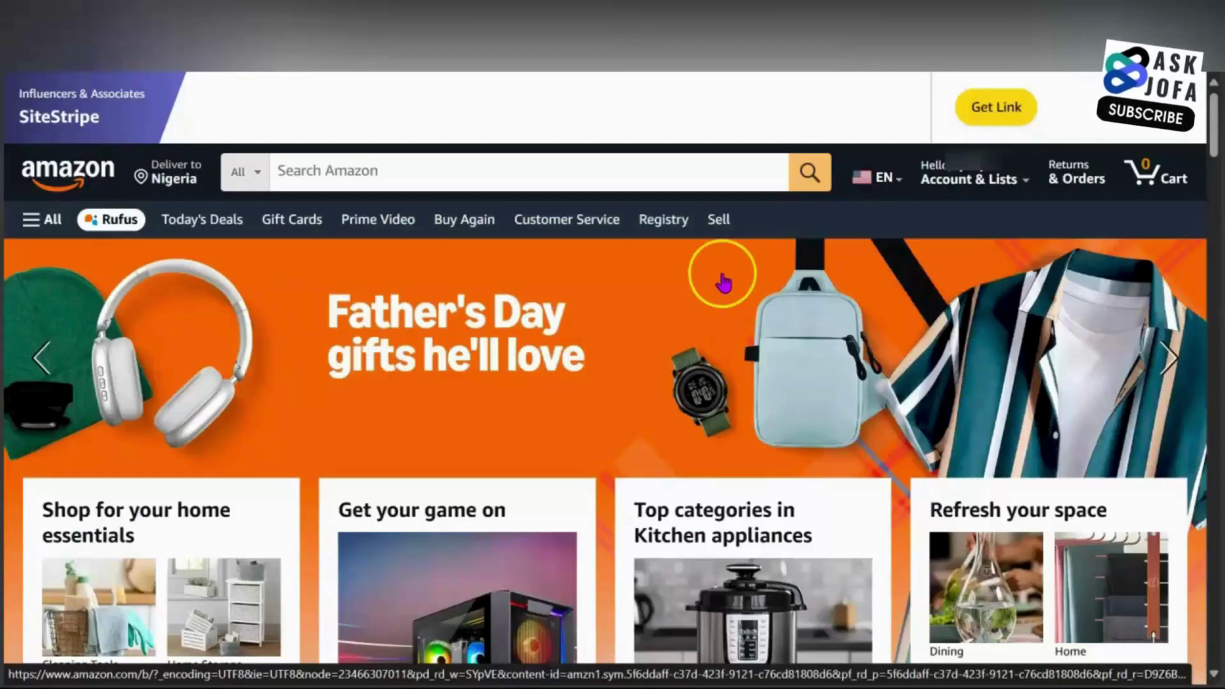
left_click(78, 128)
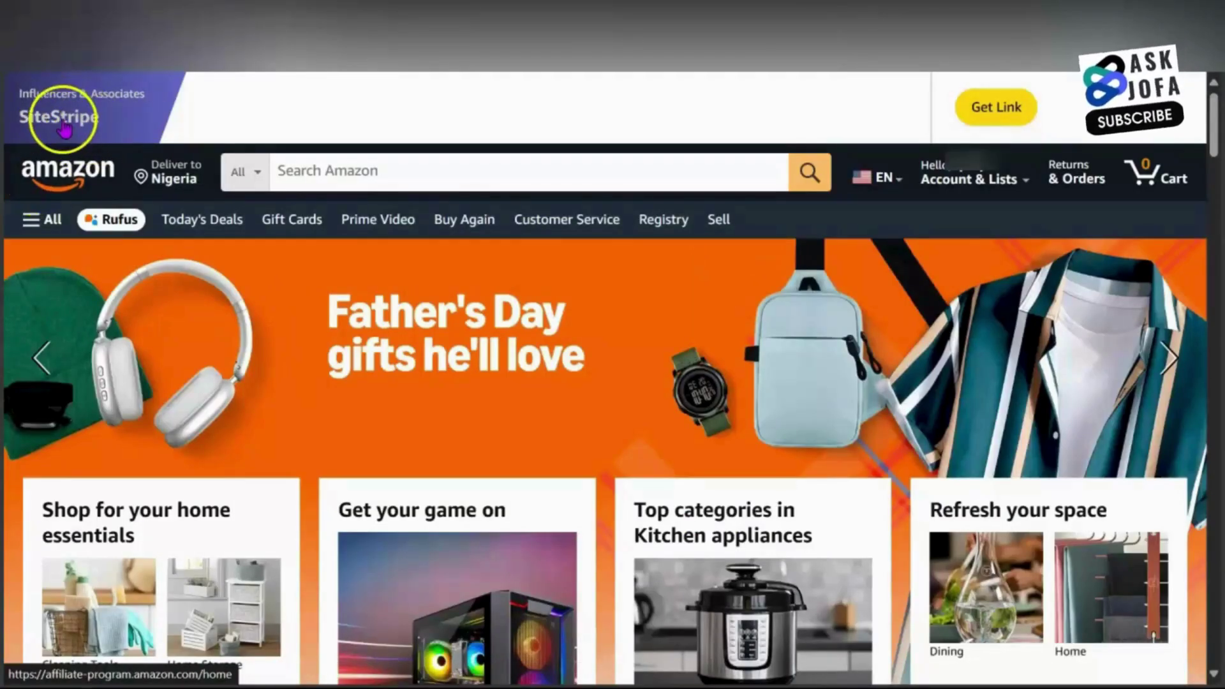
left_click(64, 128)
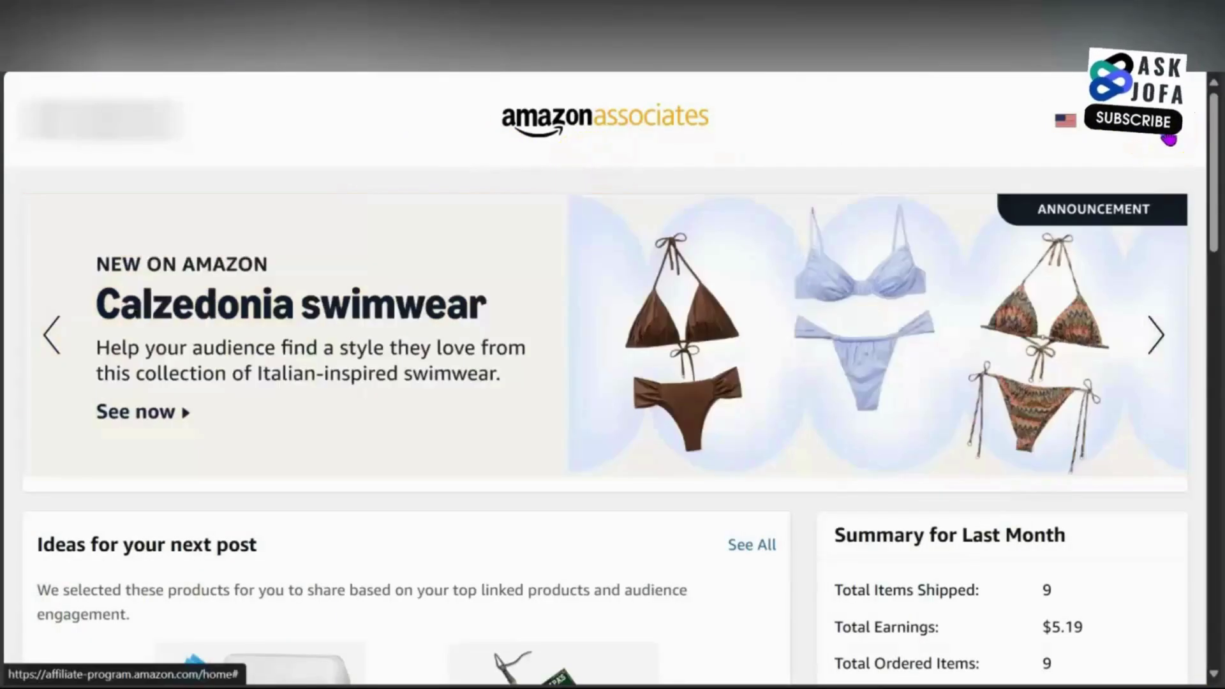
In the Associates account settings, go to the payment method change page and open the bank accounts list.
left_click(1158, 137)
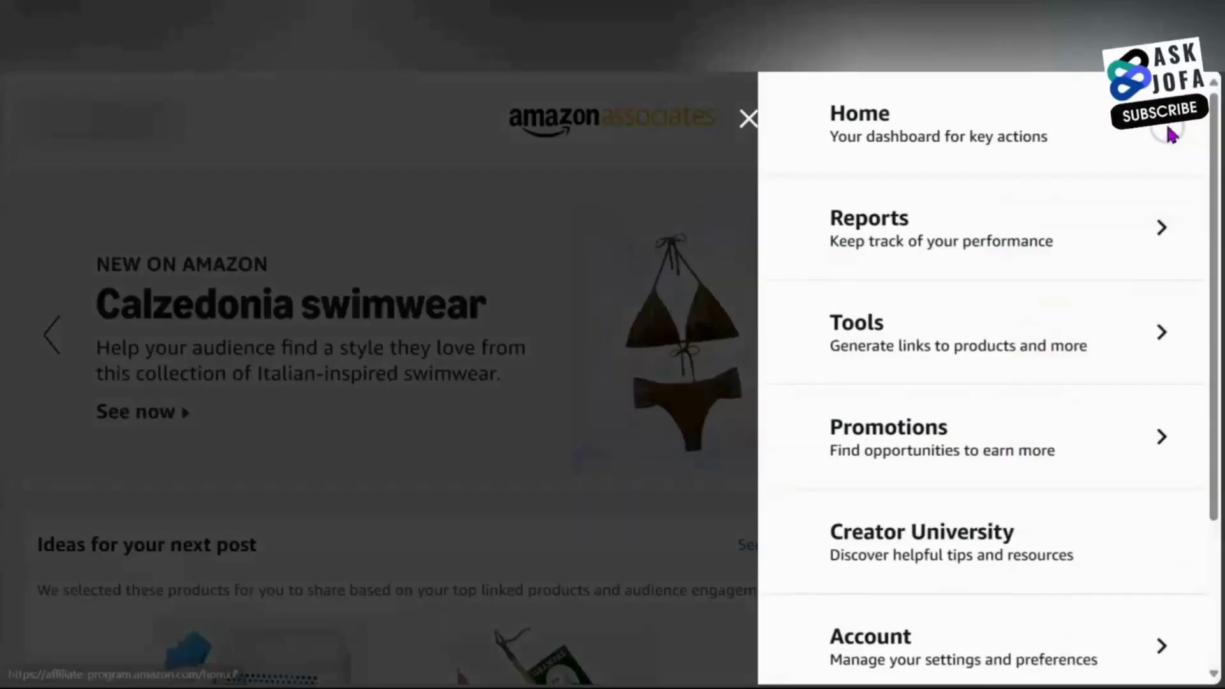
scroll(1004, 268, "down", 3)
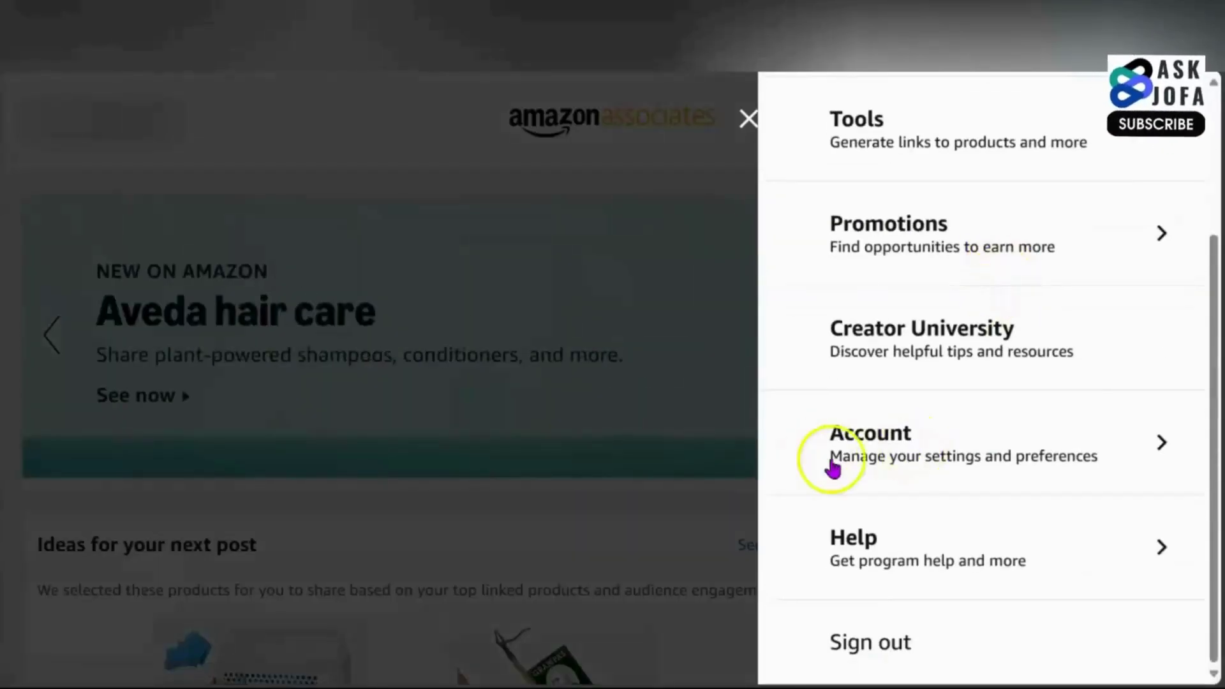
left_click(833, 466)
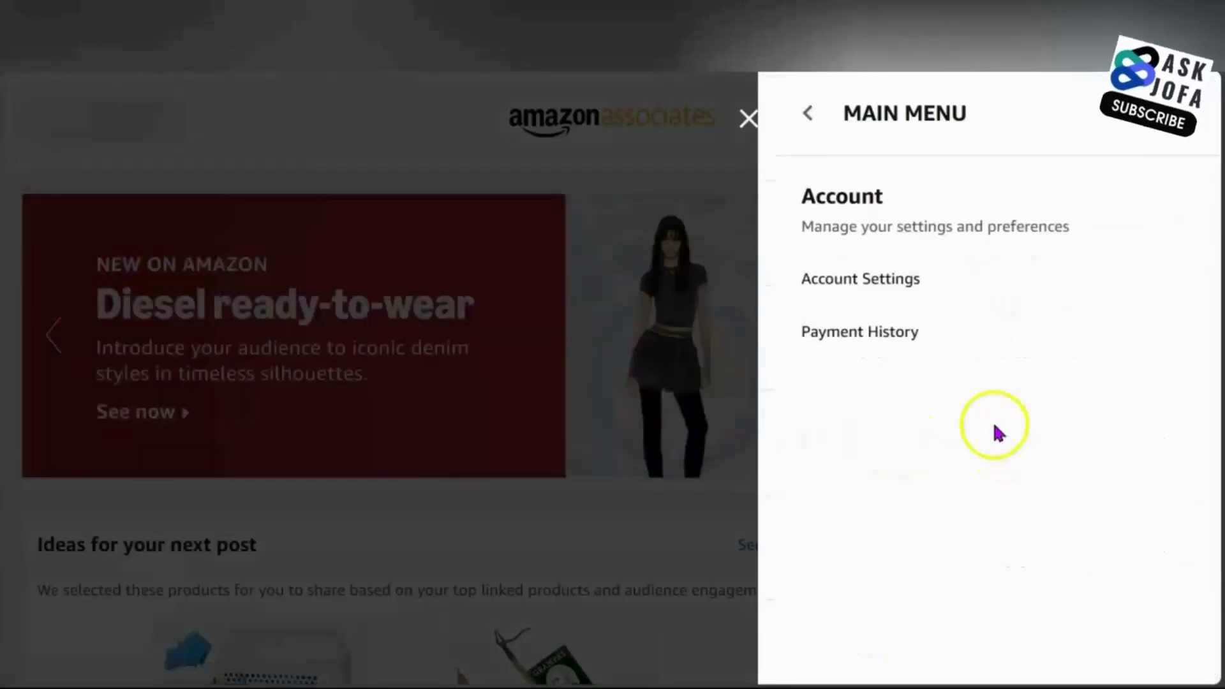
left_click(842, 288)
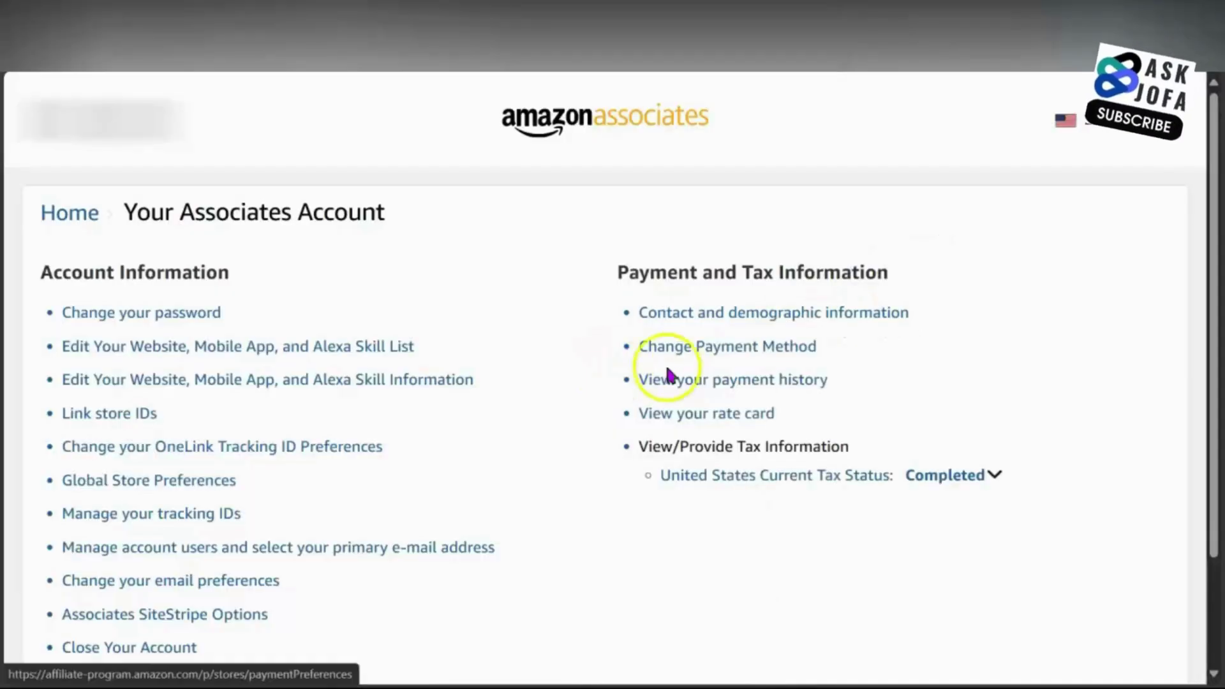
left_click(709, 348)
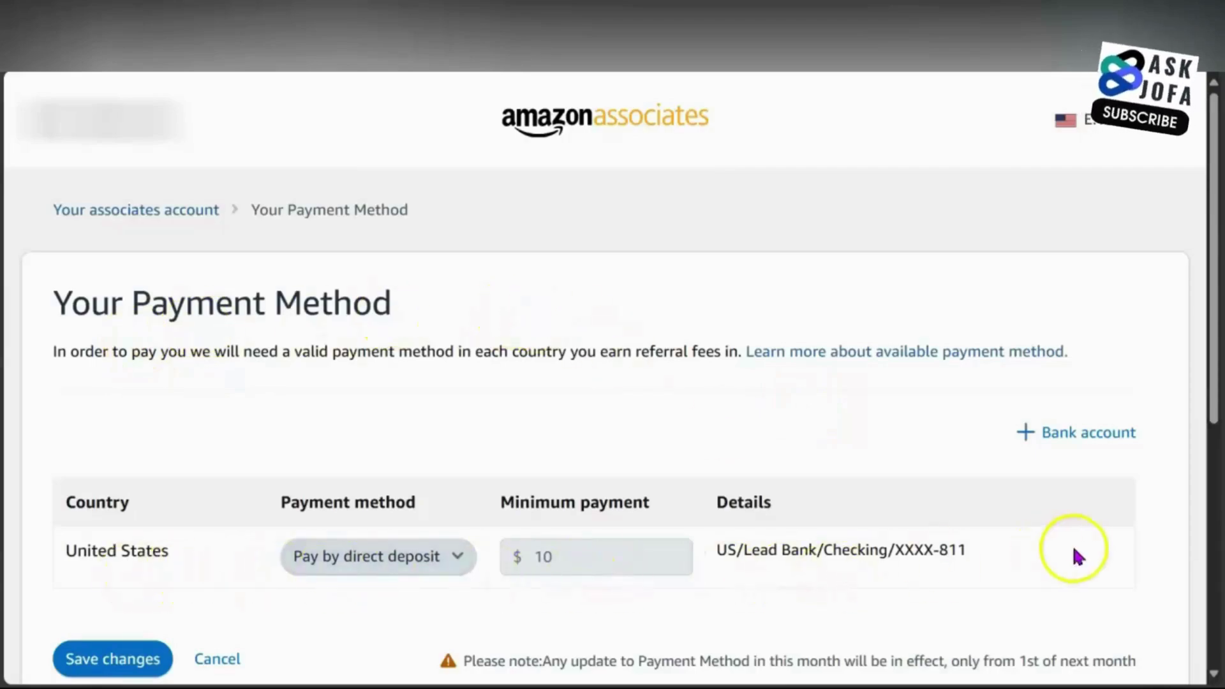
left_click(1069, 440)
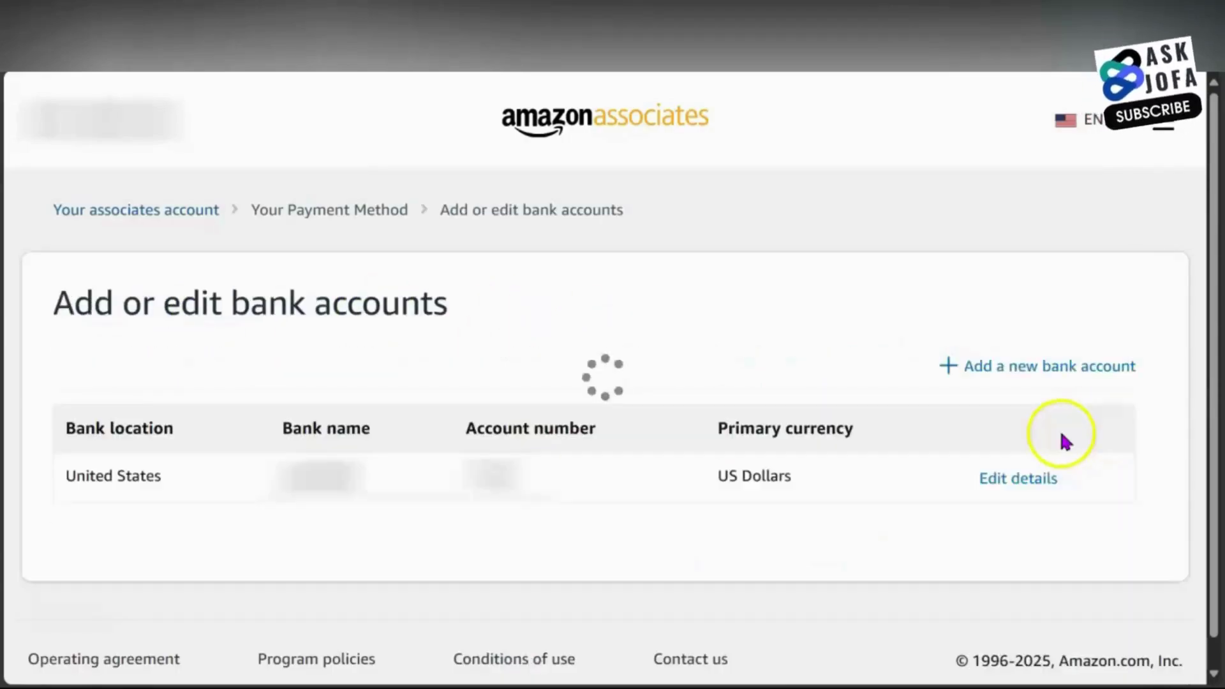
Edit the United States bank account's details, going to its routing number field, and save the changes.
left_click(1007, 492)
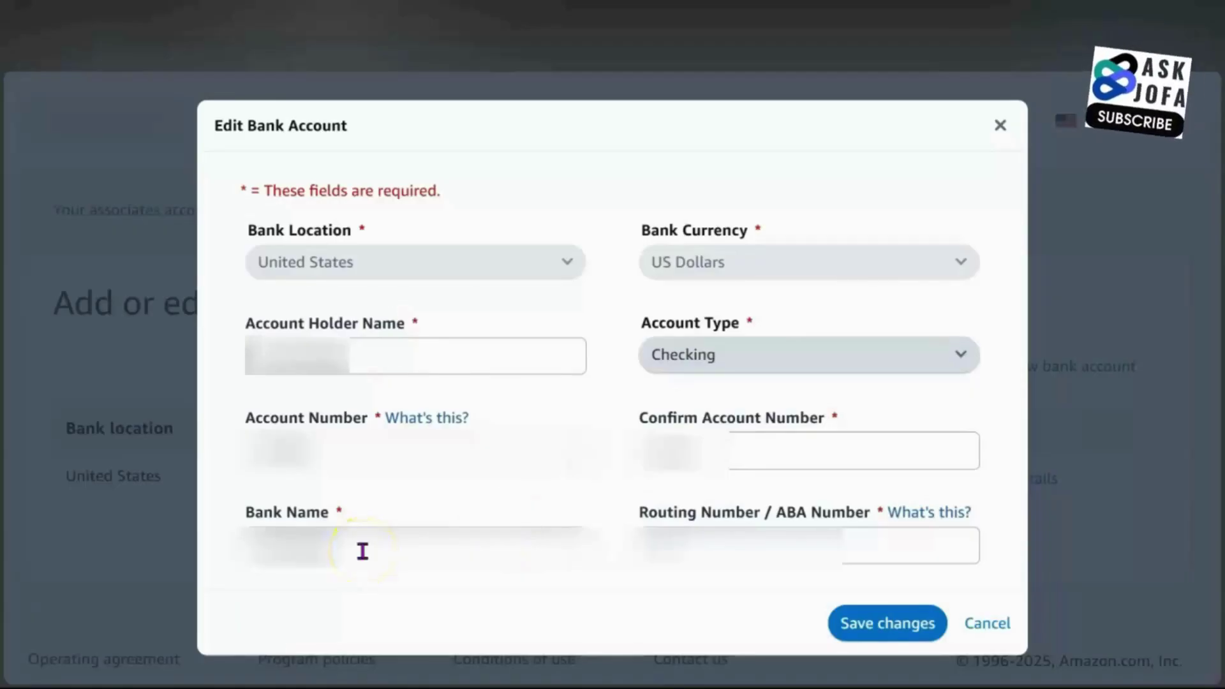
left_click(686, 544)
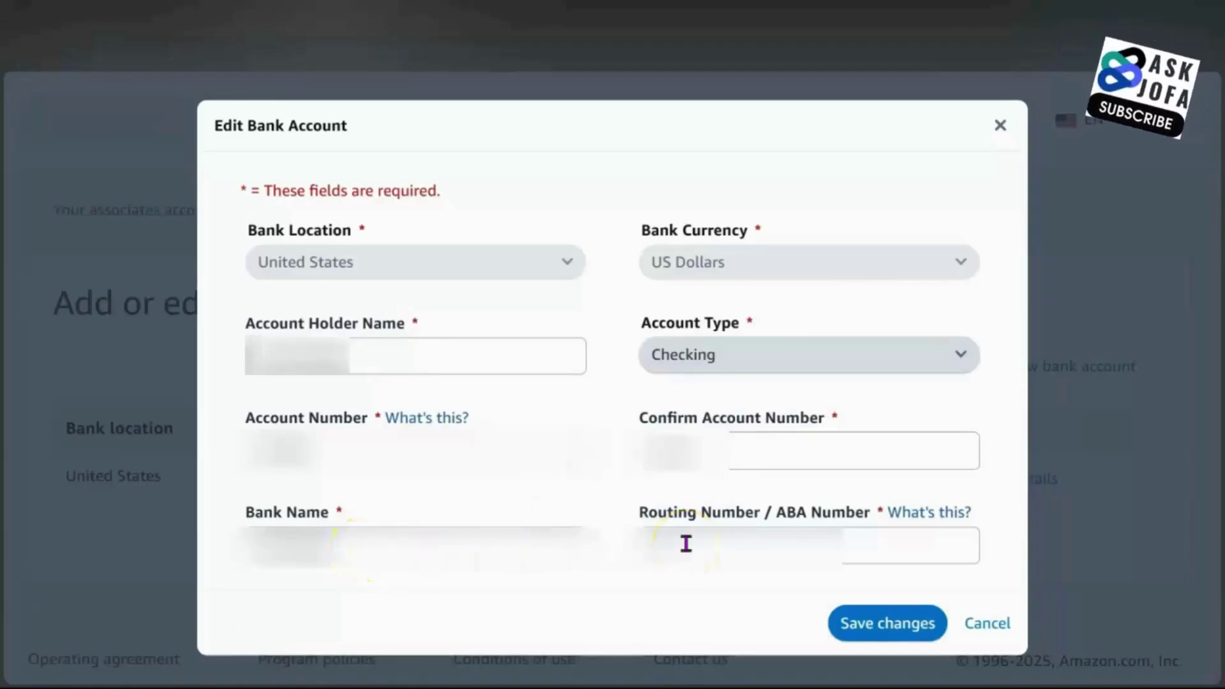
left_click(875, 632)
left_click(155, 511)
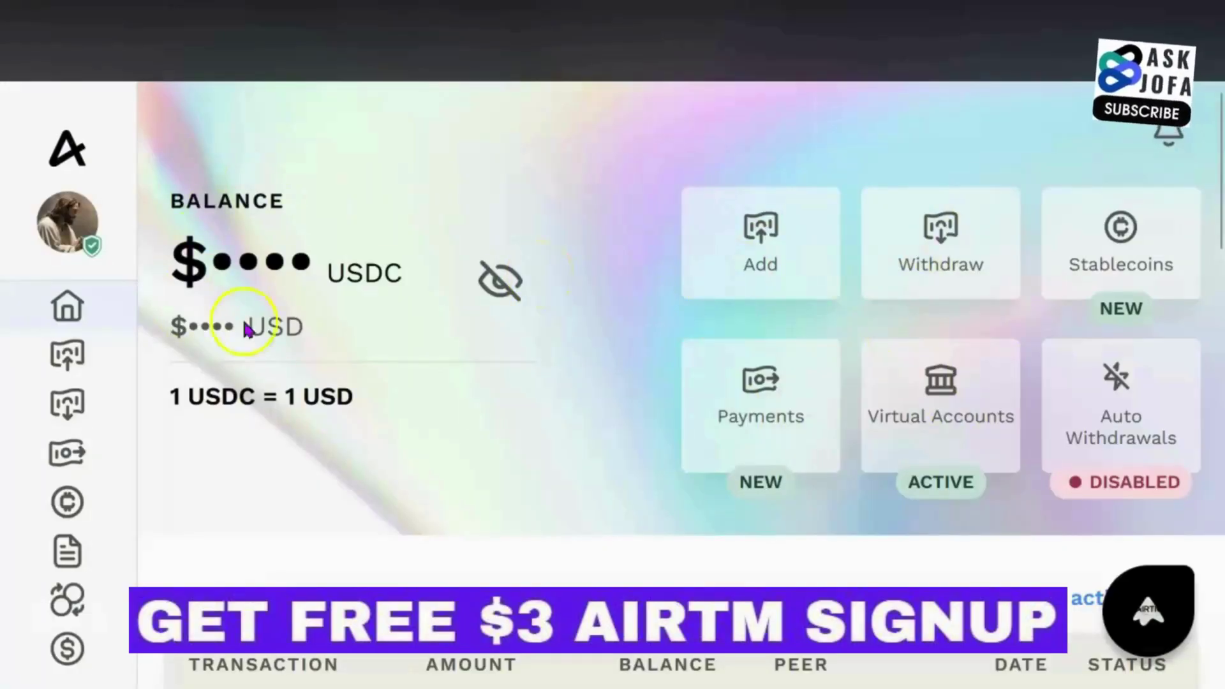
Switch back to Airtm, start a withdrawal and choose Bank as the type of new payment method.
left_click(952, 249)
left_click(963, 433)
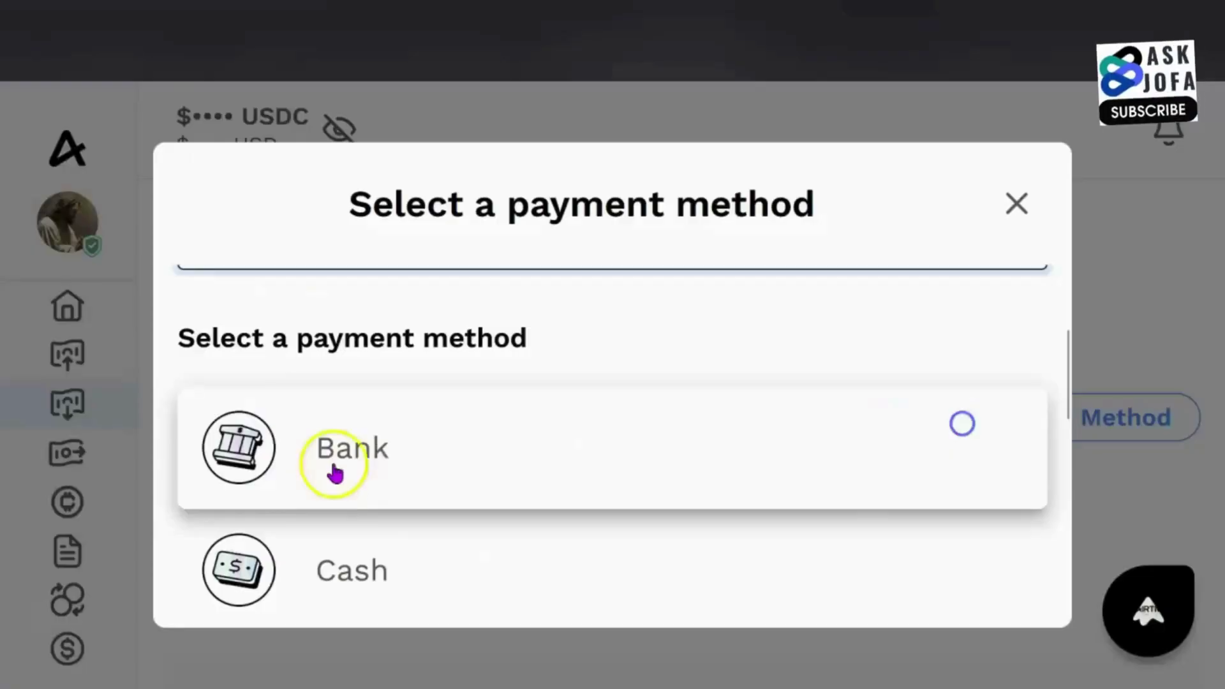
left_click(364, 457)
Look through the available country banks and their withdrawal fees in the payment method list.
scroll(924, 361, "down", 5)
scroll(923, 362, "down", 15)
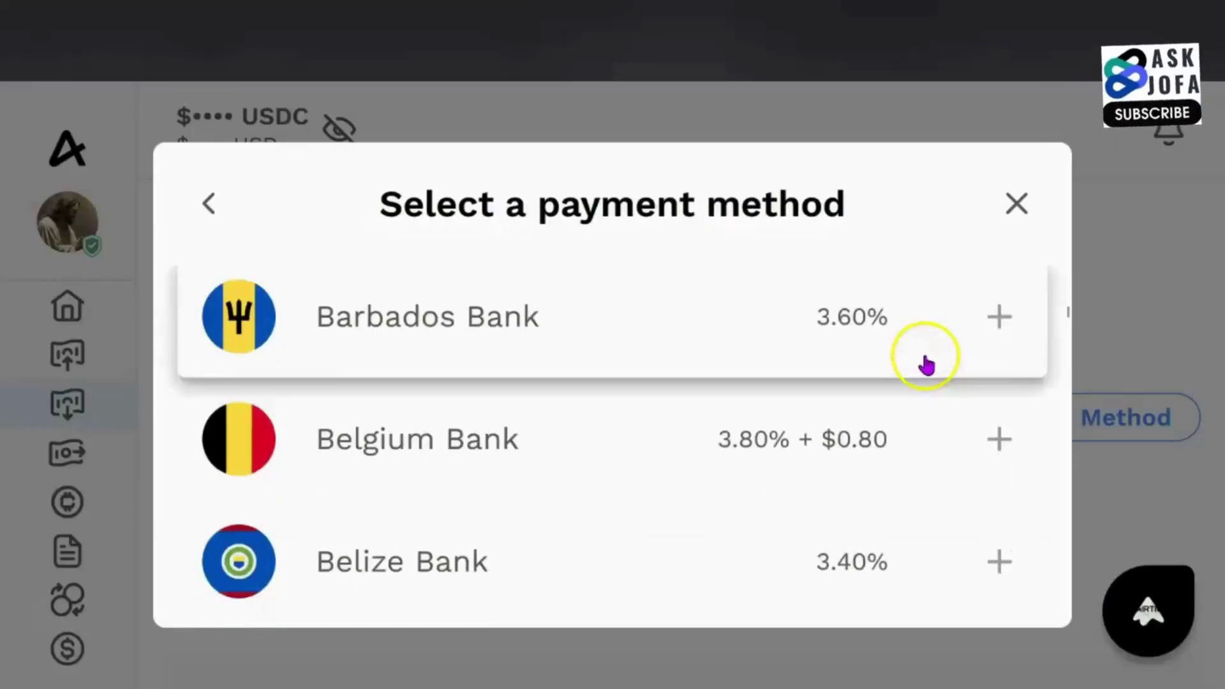
scroll(929, 366, "down", 20)
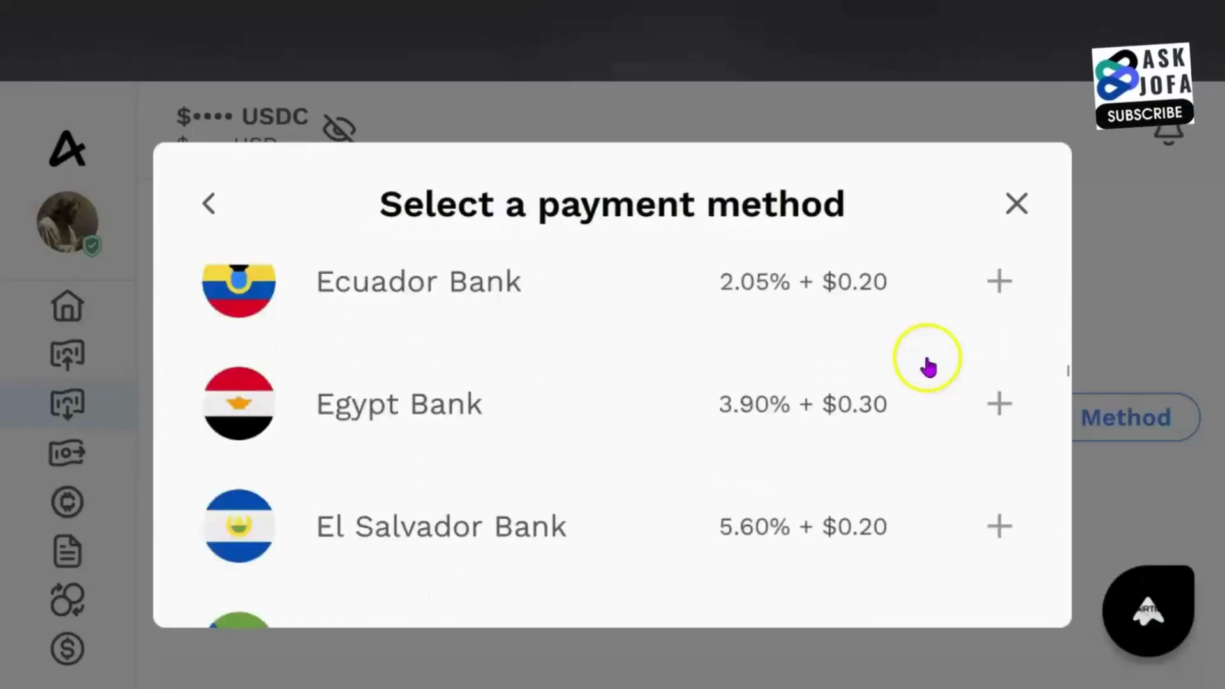
scroll(928, 368, "down", 20)
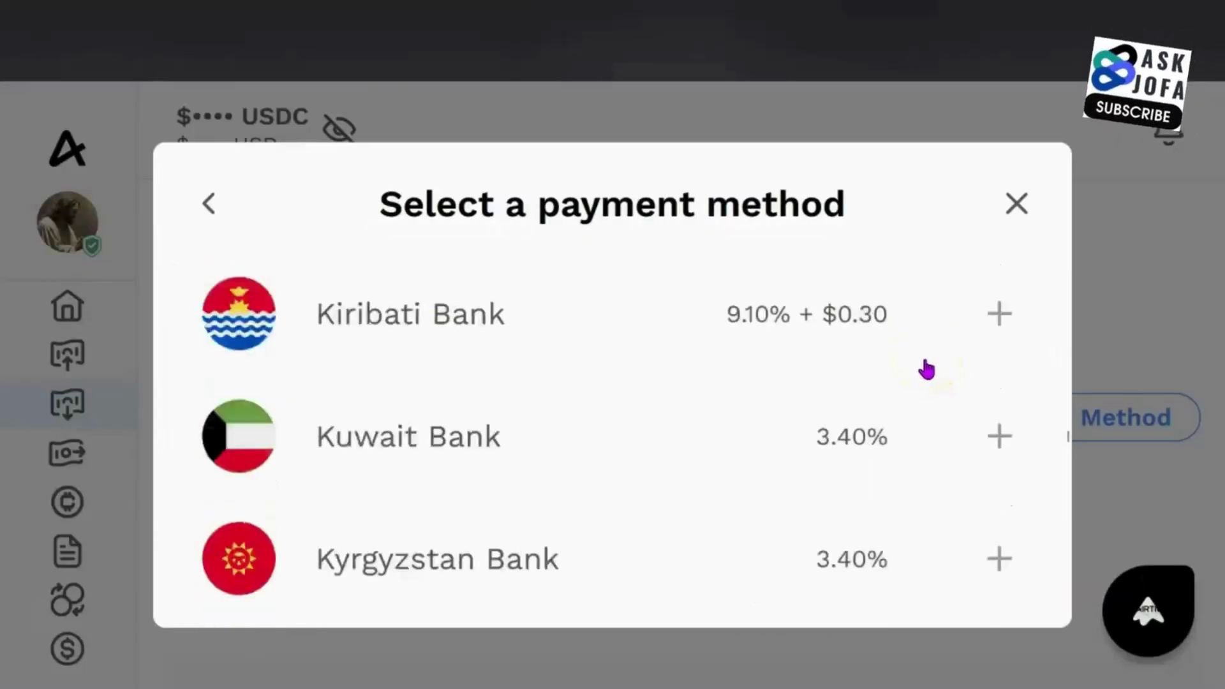
scroll(927, 372, "down", 20)
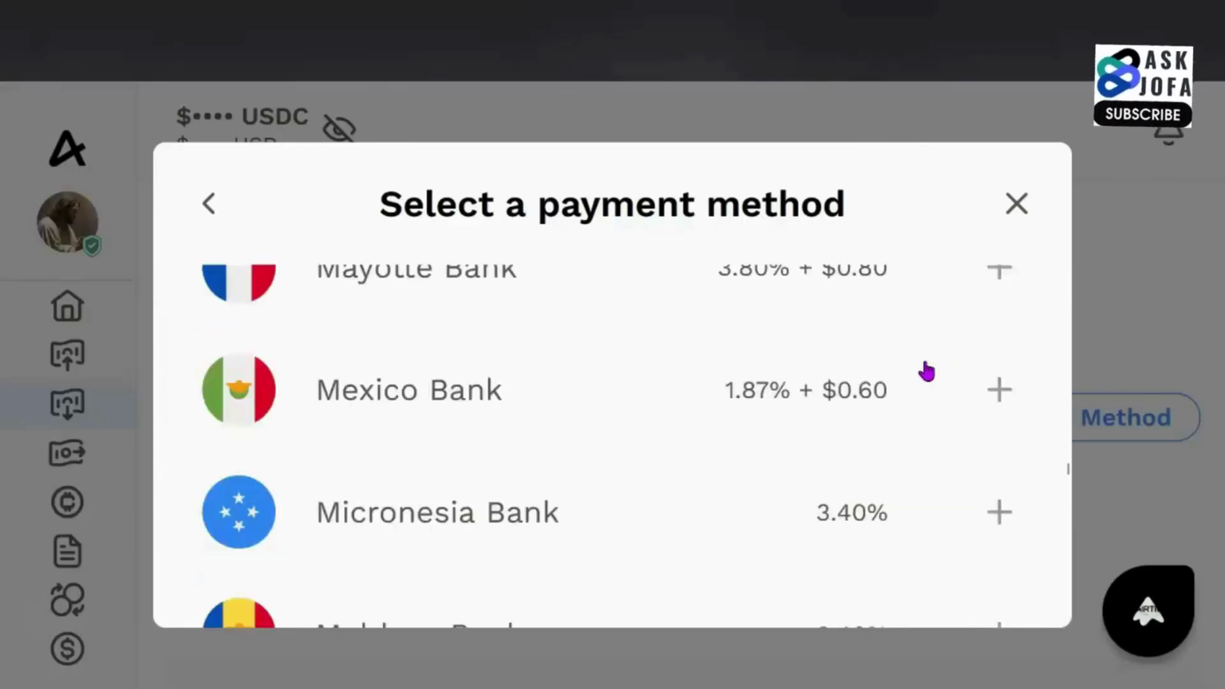
scroll(927, 372, "down", 20)
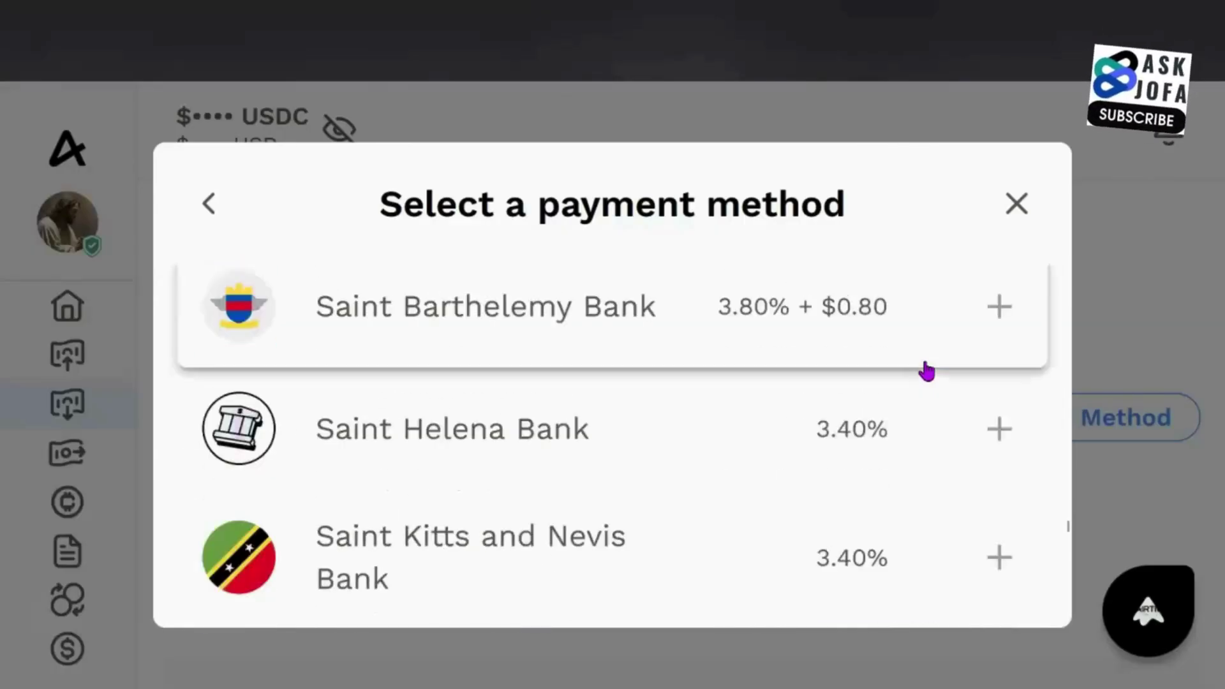
scroll(927, 371, "up", 20)
Search the bank methods for Nigeria and select Nigeria Bank (USD).
left_click(674, 379)
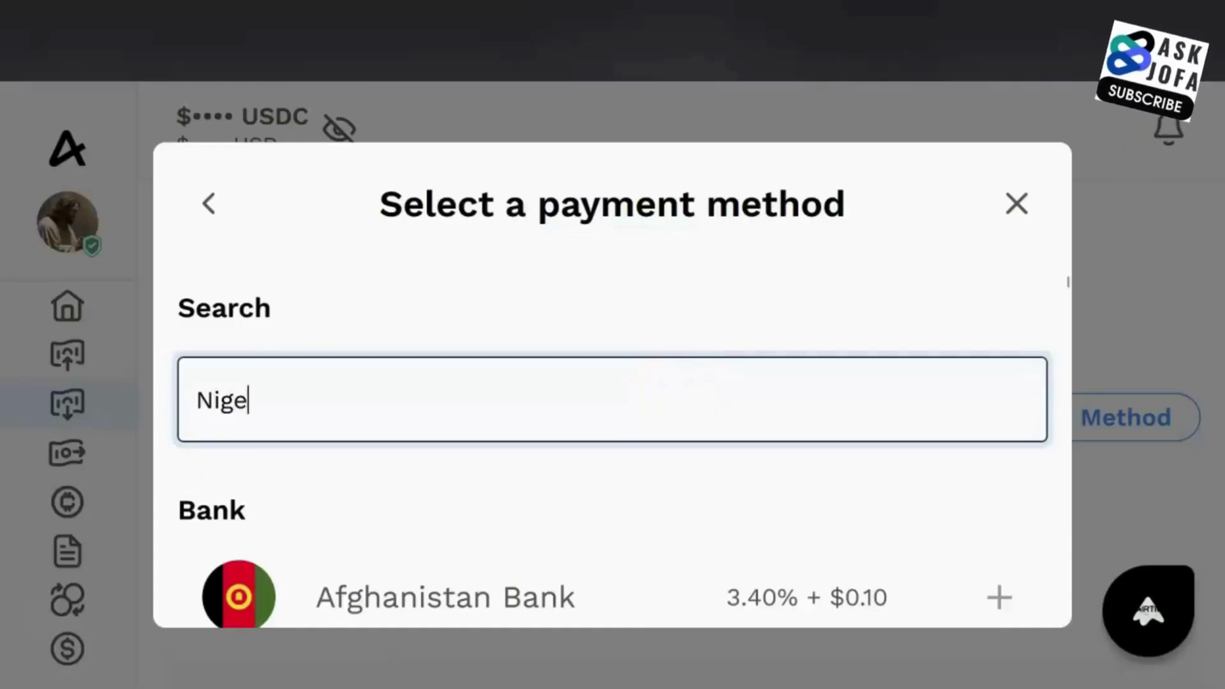
type("Nigeria")
scroll(840, 429, "down", 5)
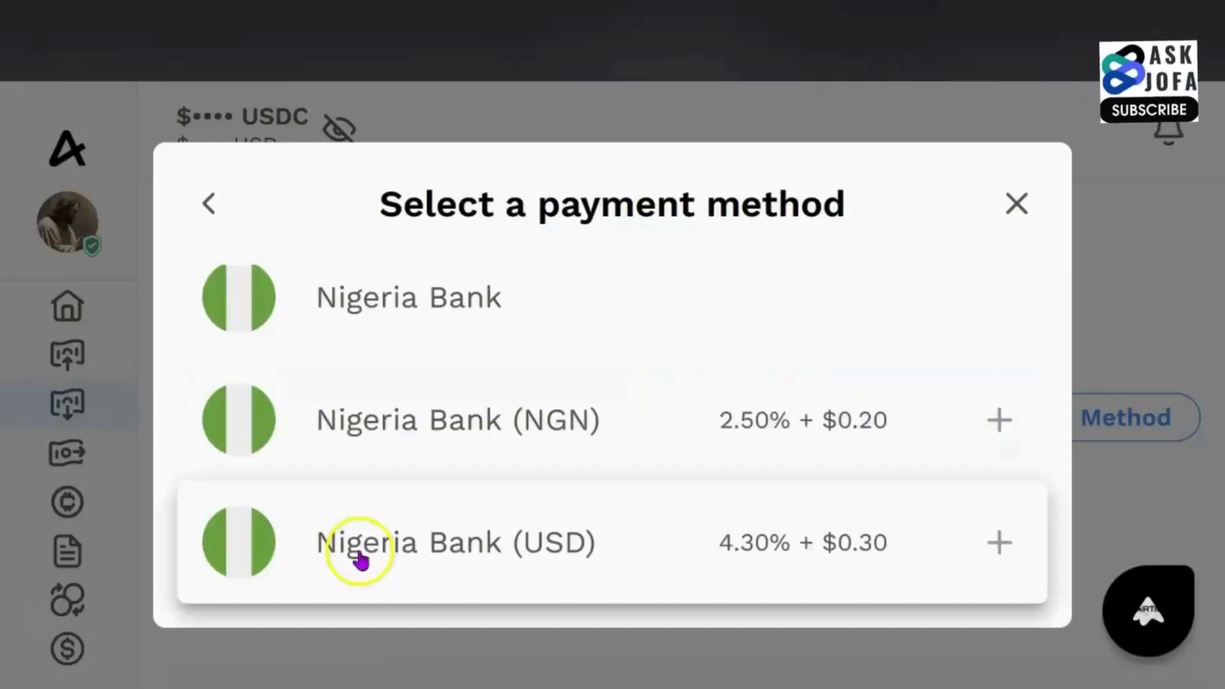
left_click(507, 548)
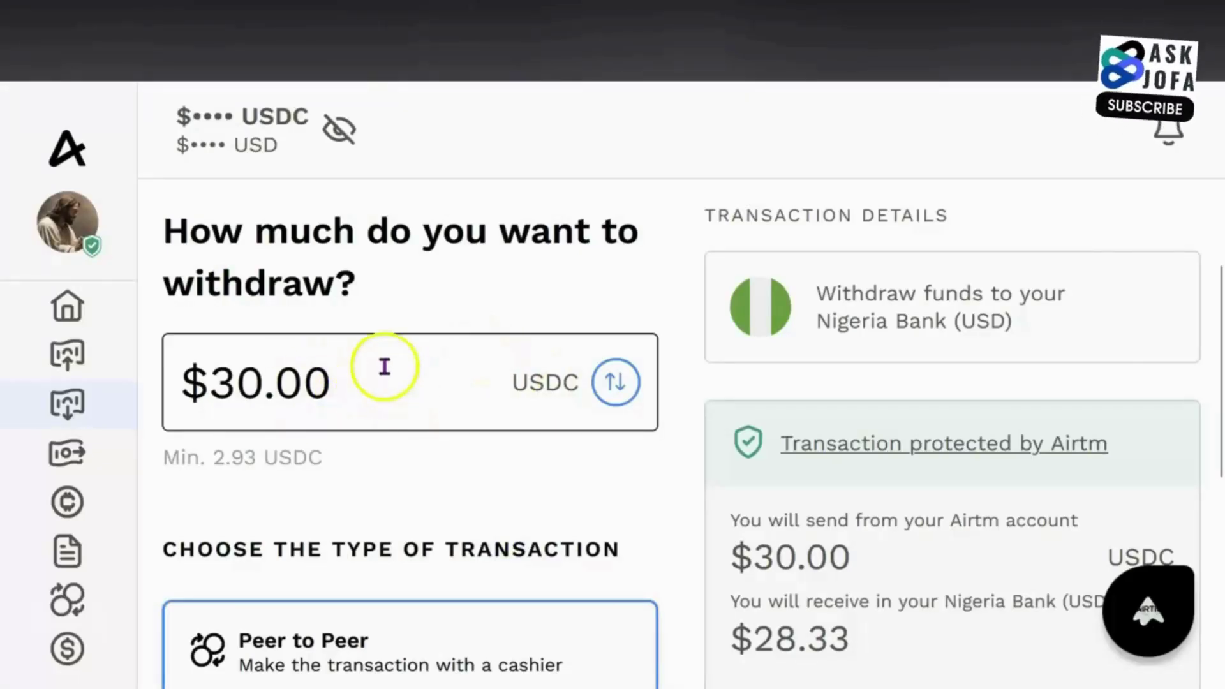
Review the Peer to Peer quote for withdrawing 30 USDC to Nigeria Bank (USD).
scroll(553, 460, "down", 5)
scroll(553, 465, "up", 3)
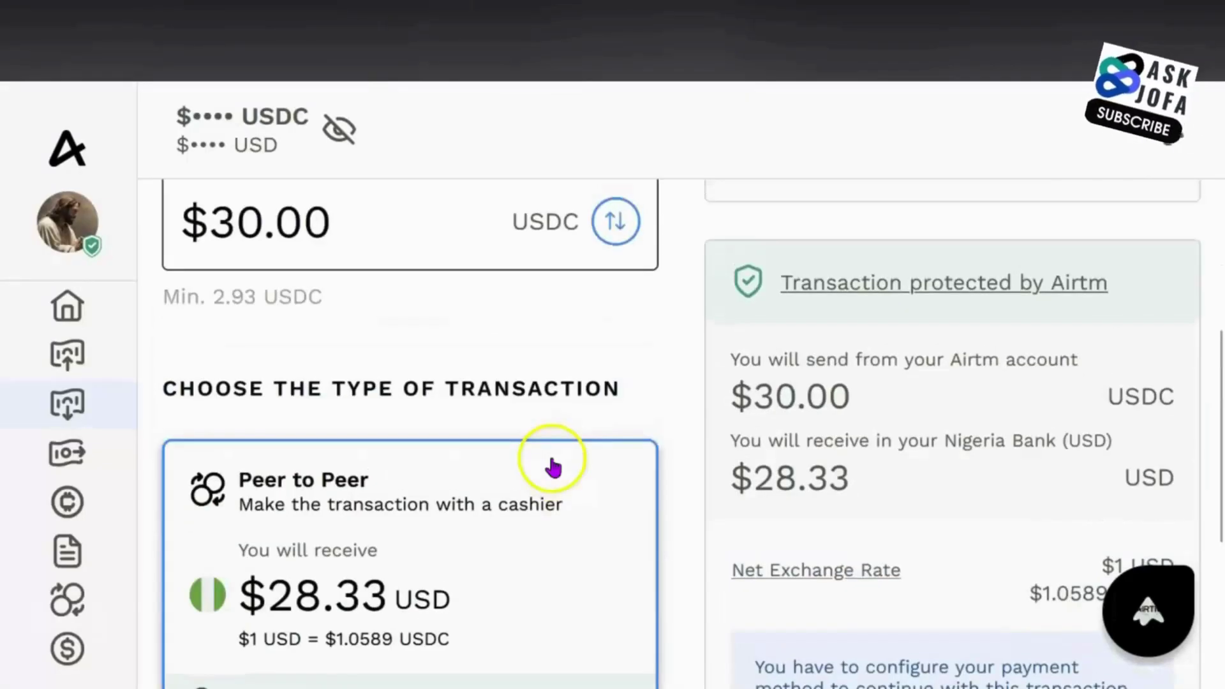
scroll(482, 511, "down", 3)
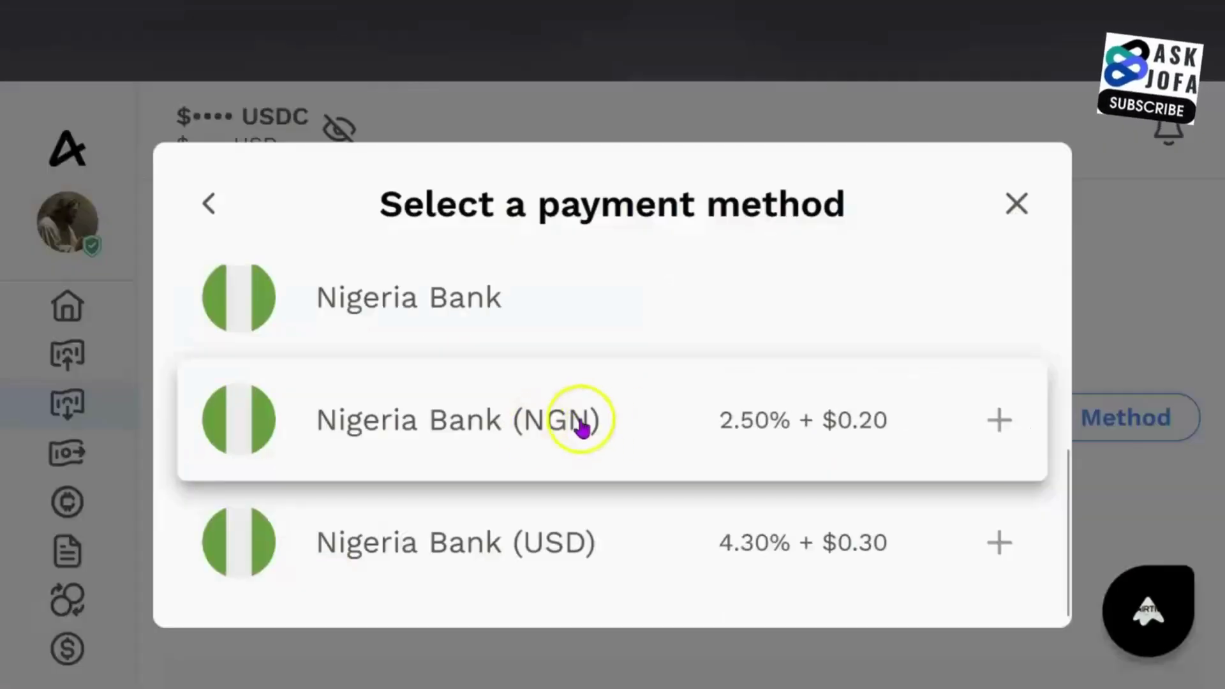
Select Nigeria Bank (NGN) instead, set the withdrawal amount to 30 USDC and review the Peer to Peer quote.
left_click(361, 481)
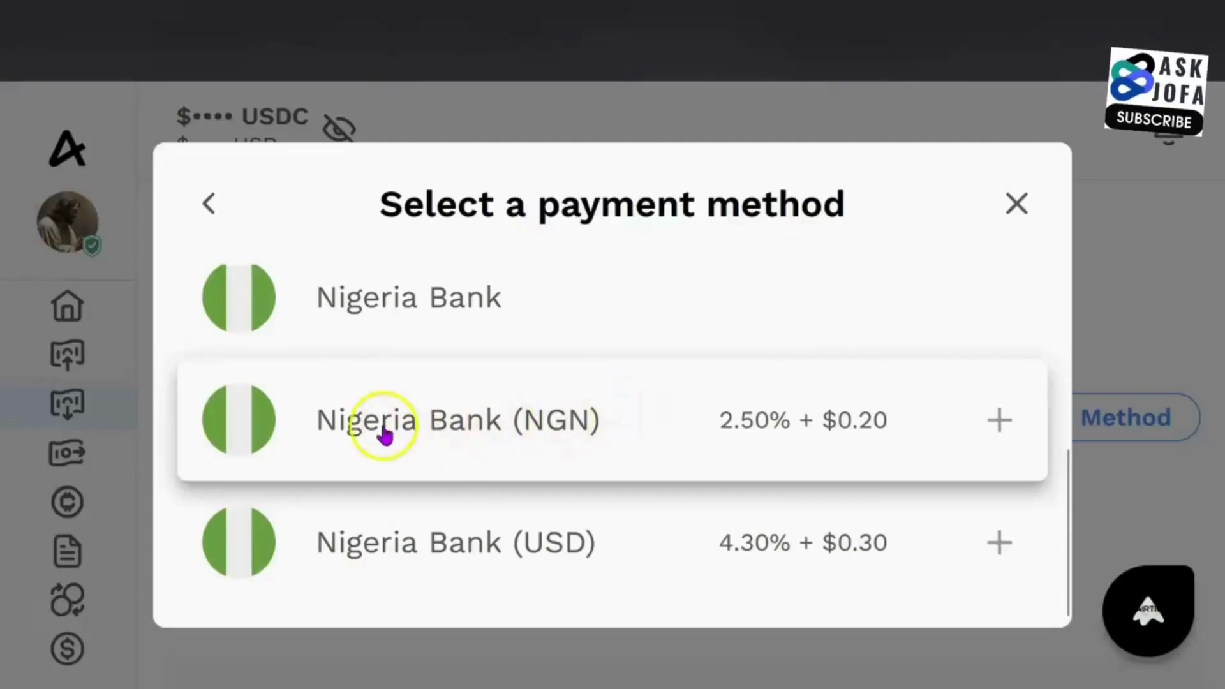
left_click(451, 428)
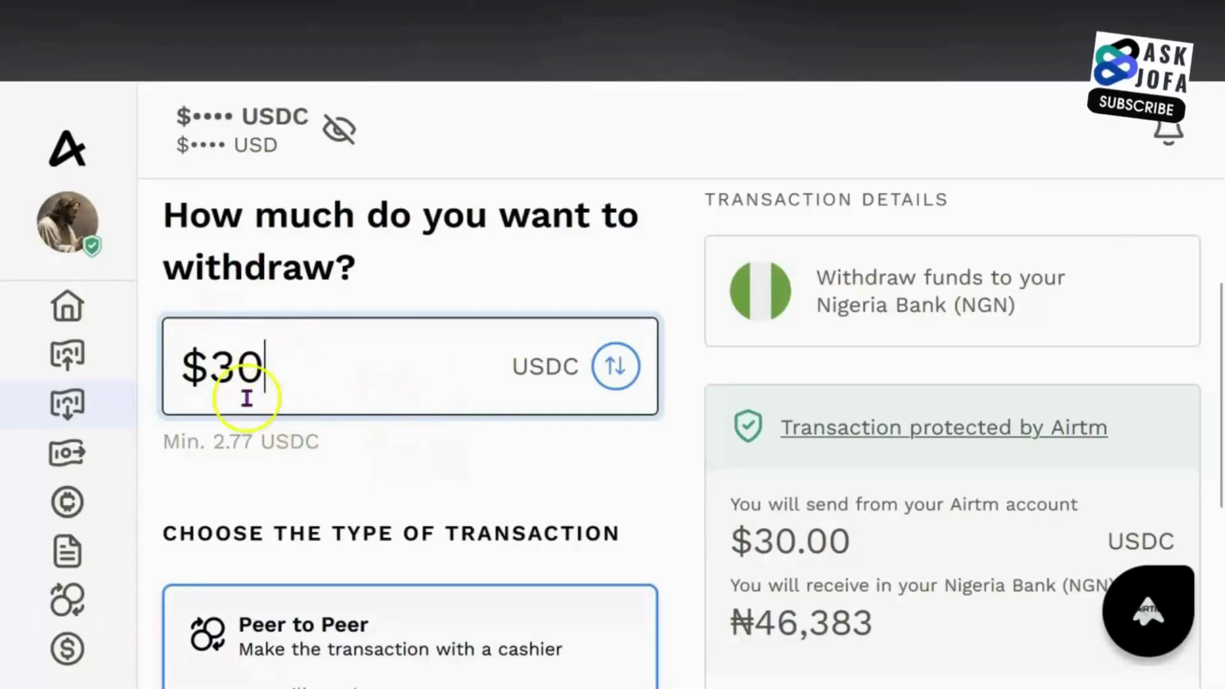
scroll(289, 392, "down", 5)
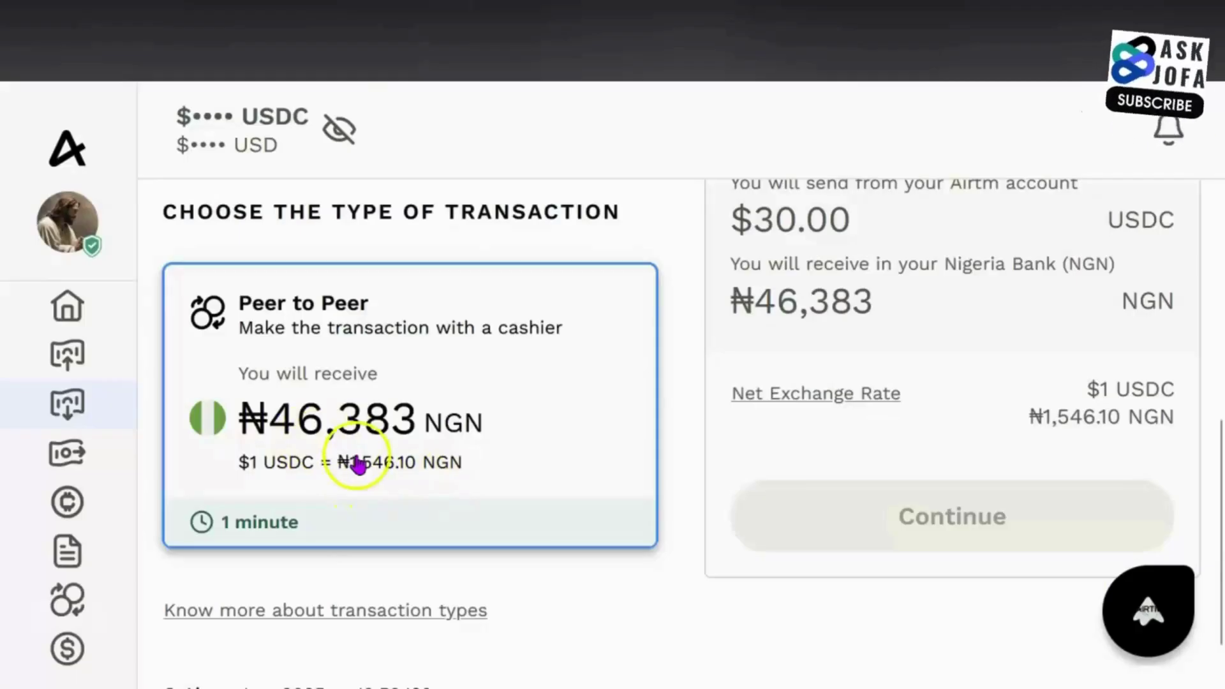
scroll(358, 463, "up", 2)
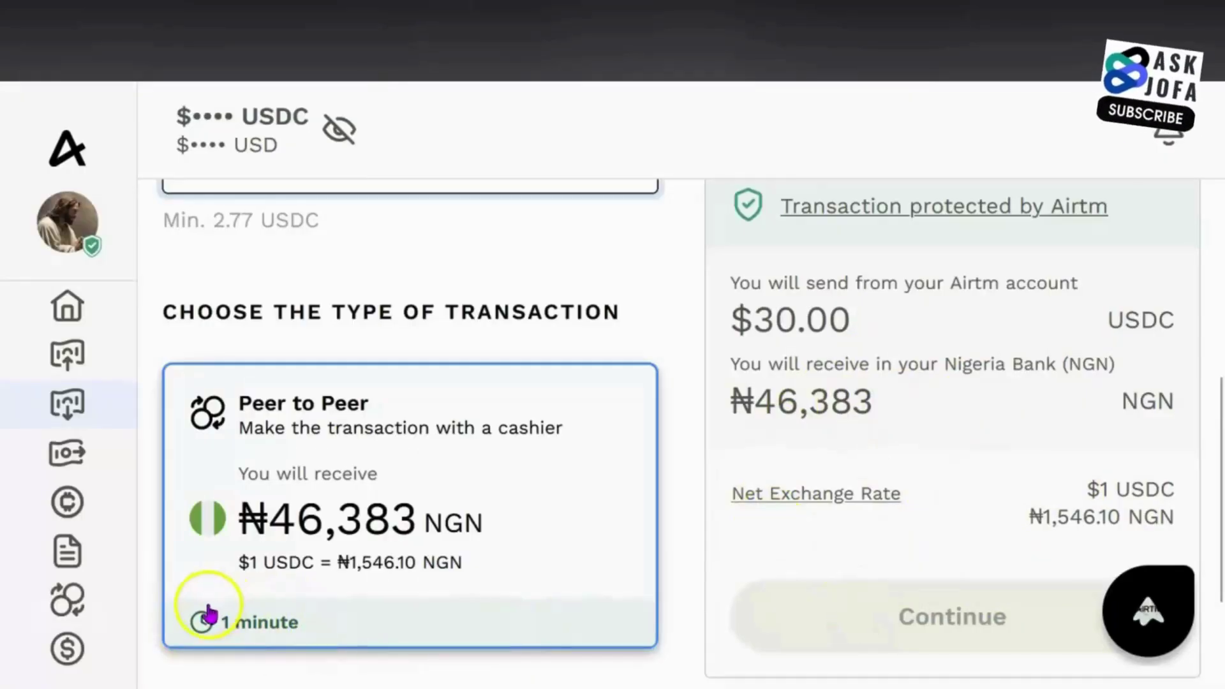
scroll(861, 468, "up", 2)
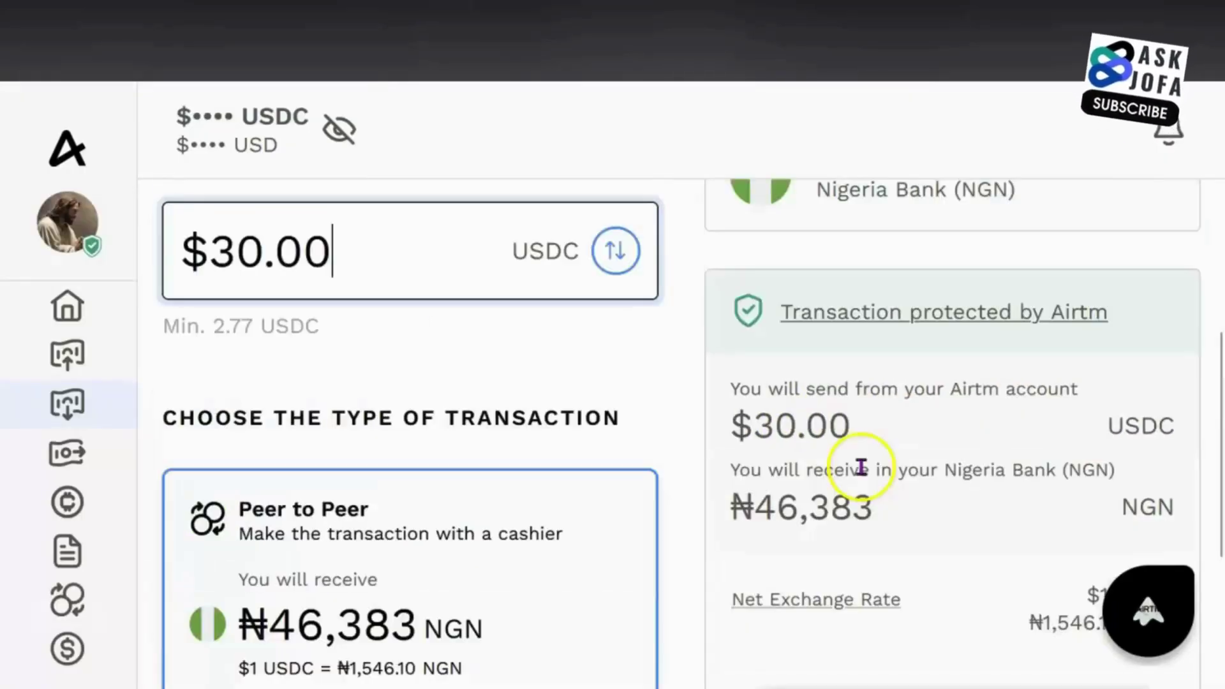